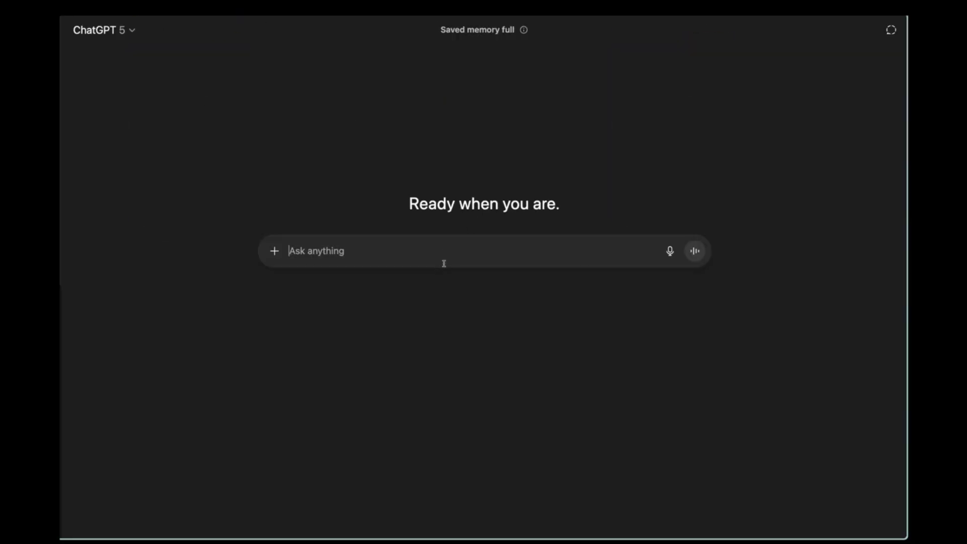
# Attach the podcaster portrait photo and send the Pixar-style 3D character prompt.
pyautogui.click(275, 250)
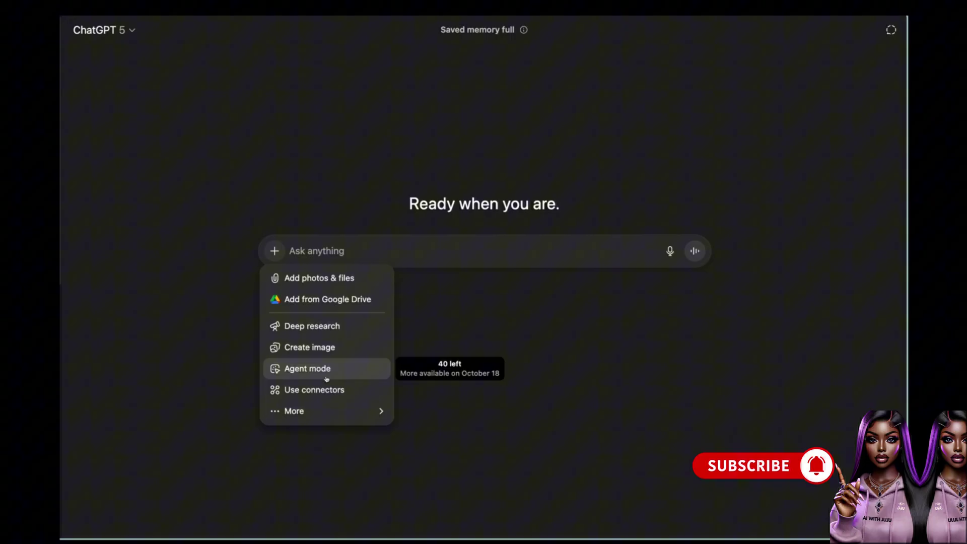
pyautogui.click(317, 278)
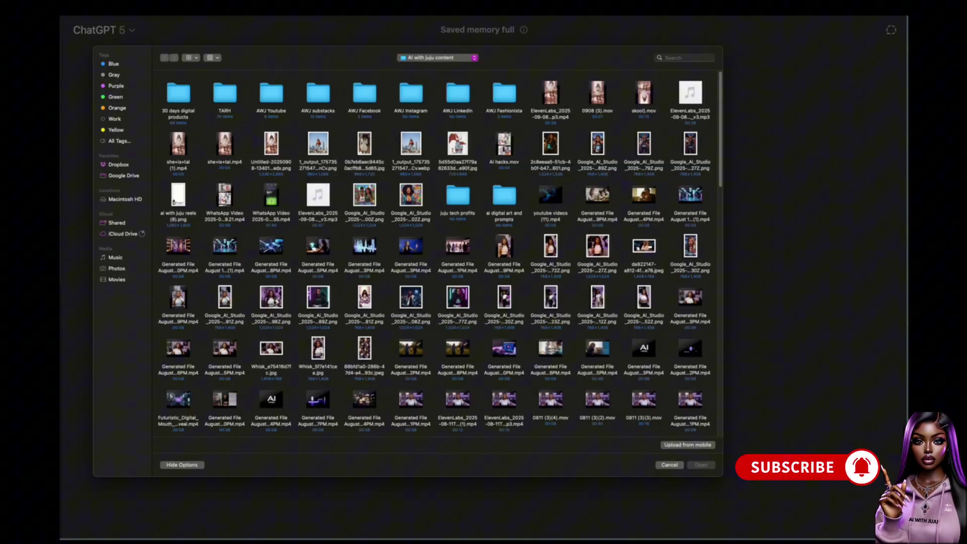
pyautogui.click(317, 352)
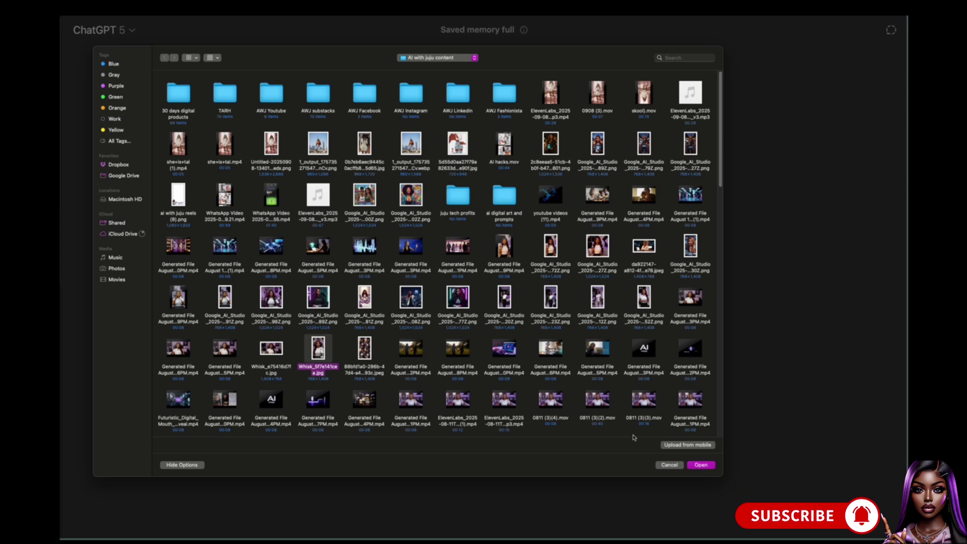
pyautogui.press('Return')
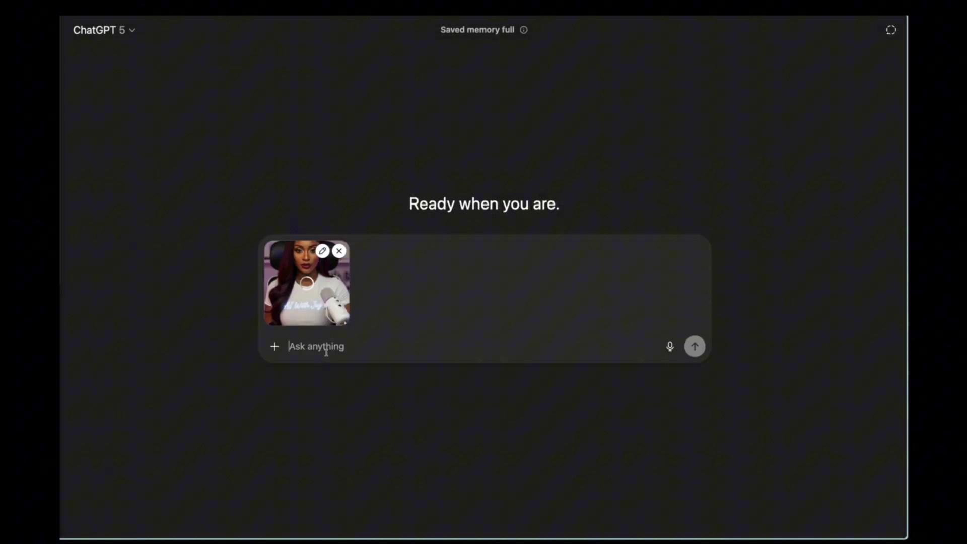
pyautogui.write('Turn this image into a Pixar-style 3D character, with soft rounded features, big expressive eyes, smooth glossy skin, and vibrant colors. Keep the same hairstyle, clothing, and overall likeness from the original photo, but render it as if it were designed for a Pixar movie. Add cinematic lighting, crisp details, and a polished animated look.')
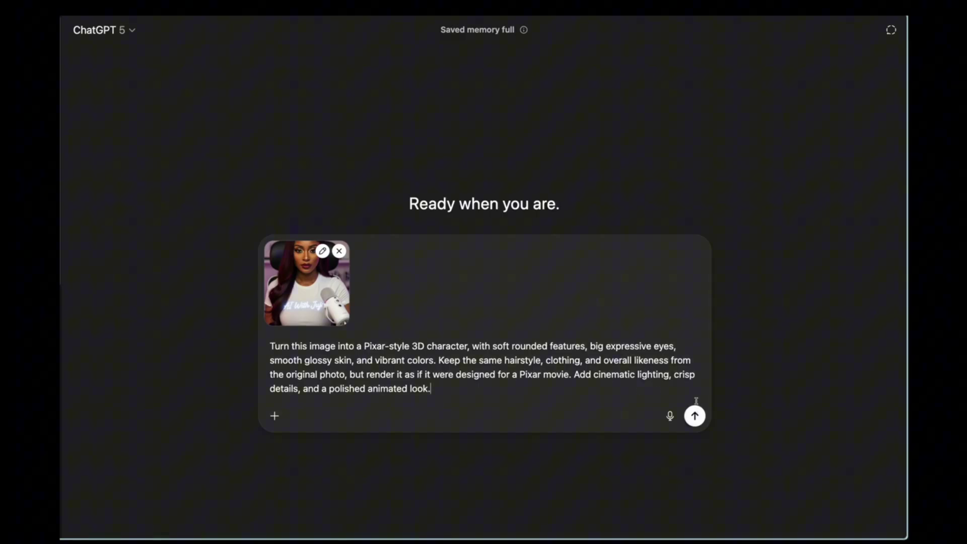
pyautogui.click(694, 417)
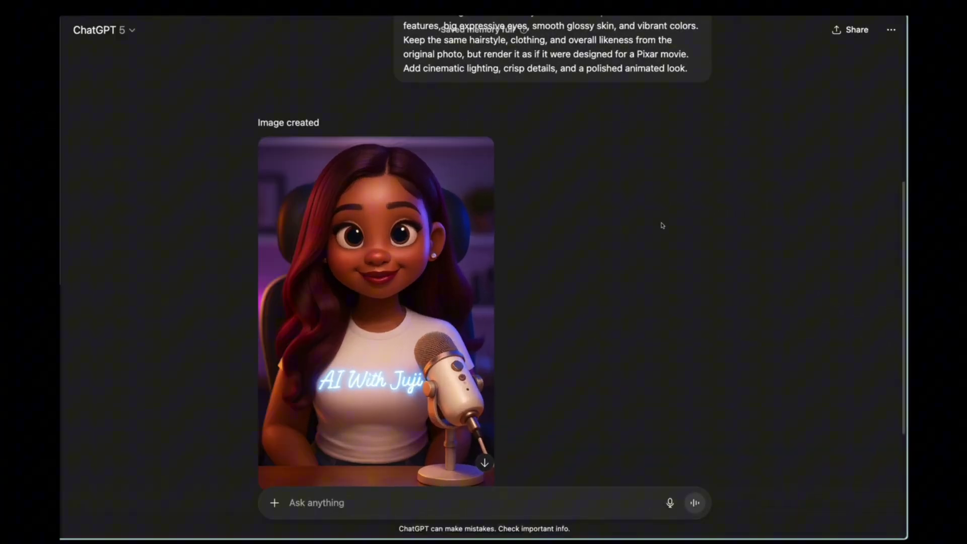
# Scroll the chat to view the finished Pixar-style character of the woman with the microphone.
pyautogui.scroll(-2, 297, 334)
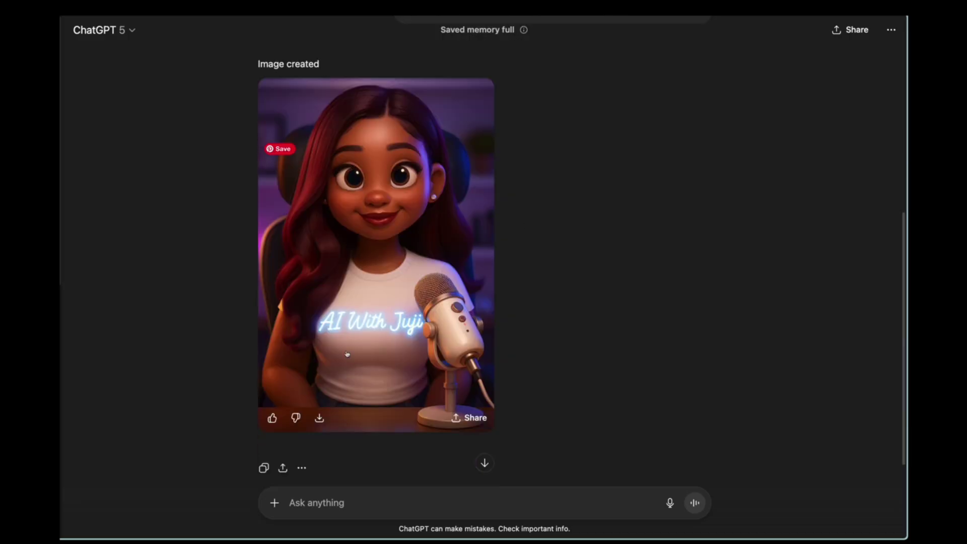
pyautogui.scroll(-1, 479, 255)
pyautogui.scroll(-2, 479, 255)
pyautogui.scroll(3, 575, 292)
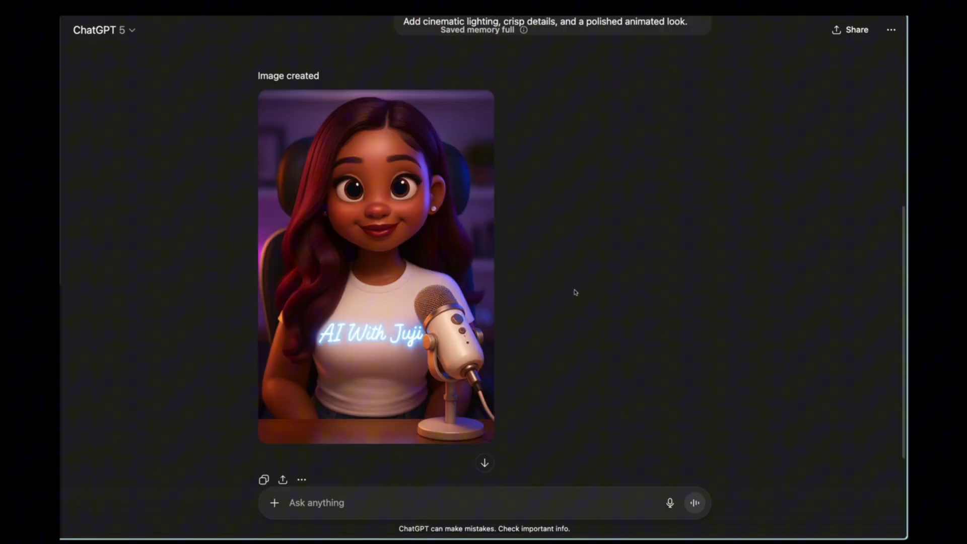
# Ask for the same Pixar character looking confused, then angry.
pyautogui.write('me pixar image')
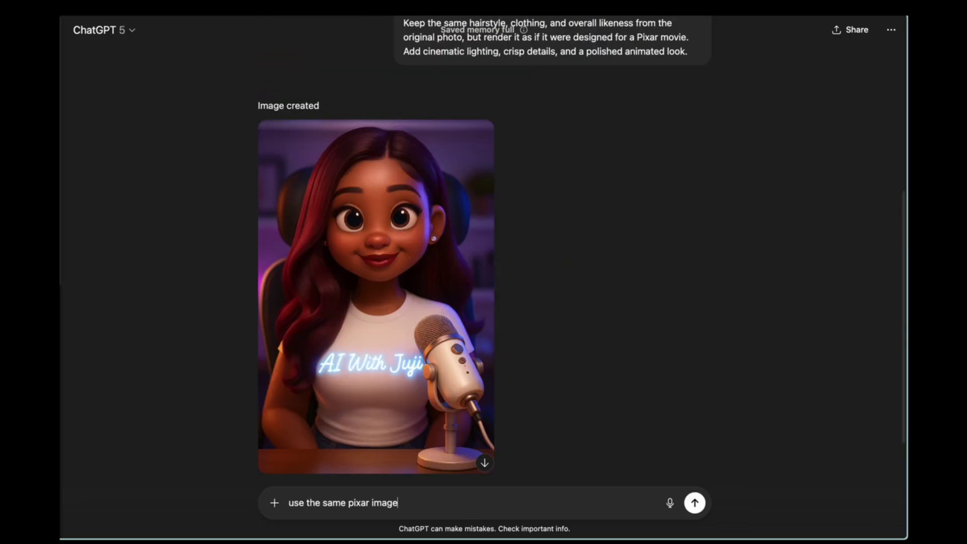
pyautogui.write('confused')
pyautogui.press('Return')
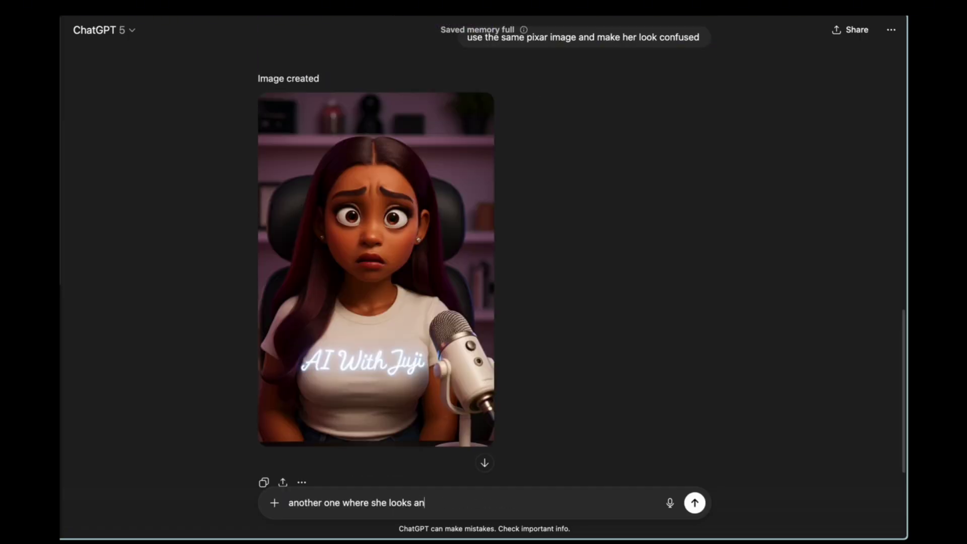
pyautogui.write('gry')
pyautogui.press('Return')
# Review the new variations and open the Pixar image in the full-size viewer.
pyautogui.scroll(10, 466, 300)
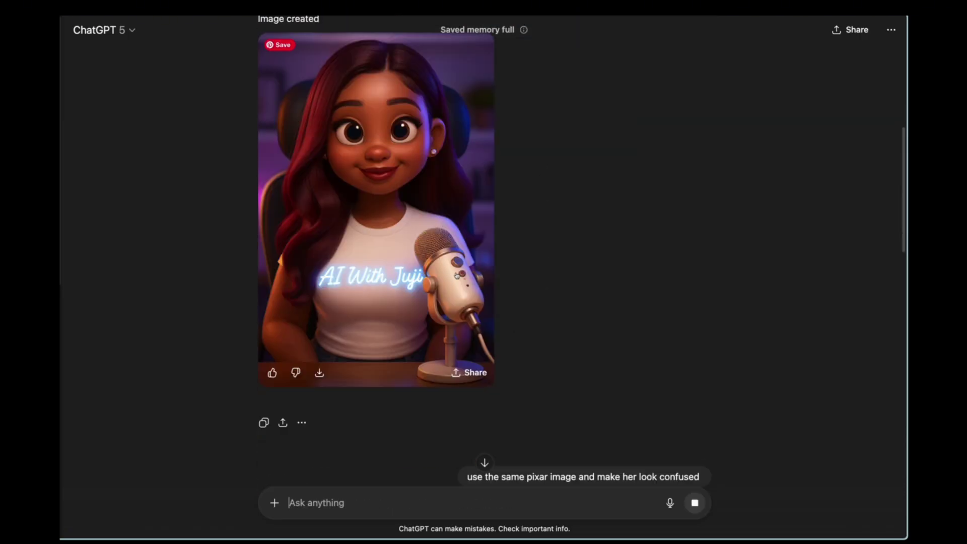
pyautogui.scroll(-8, 465, 300)
pyautogui.scroll(10, 465, 300)
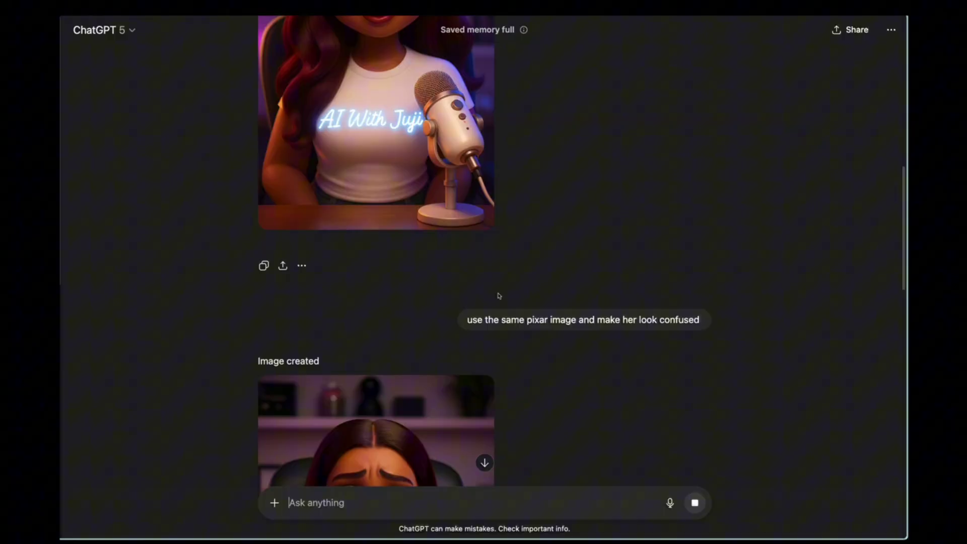
pyautogui.scroll(-9, 467, 281)
pyautogui.scroll(5, 619, 239)
pyautogui.scroll(-8, 555, 254)
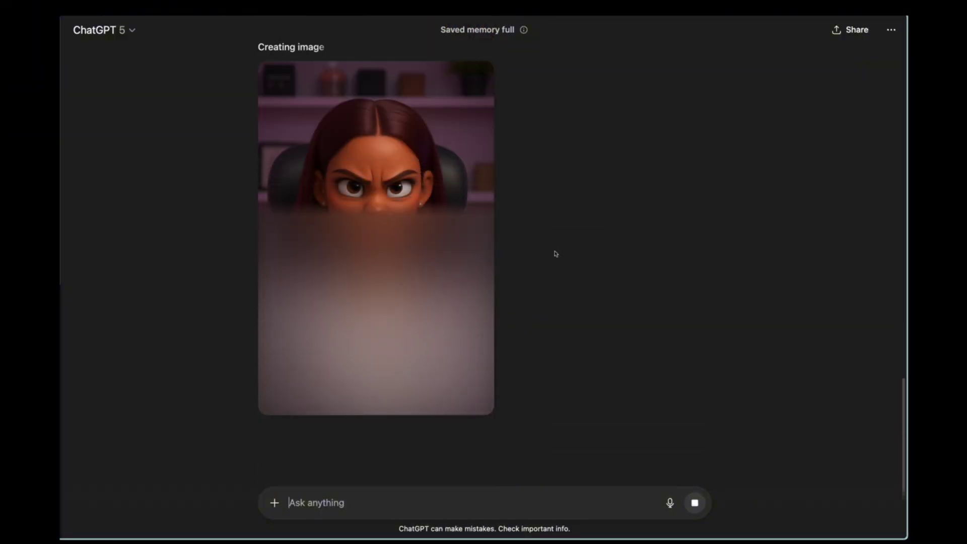
pyautogui.scroll(10, 540, 240)
pyautogui.scroll(-5, 529, 272)
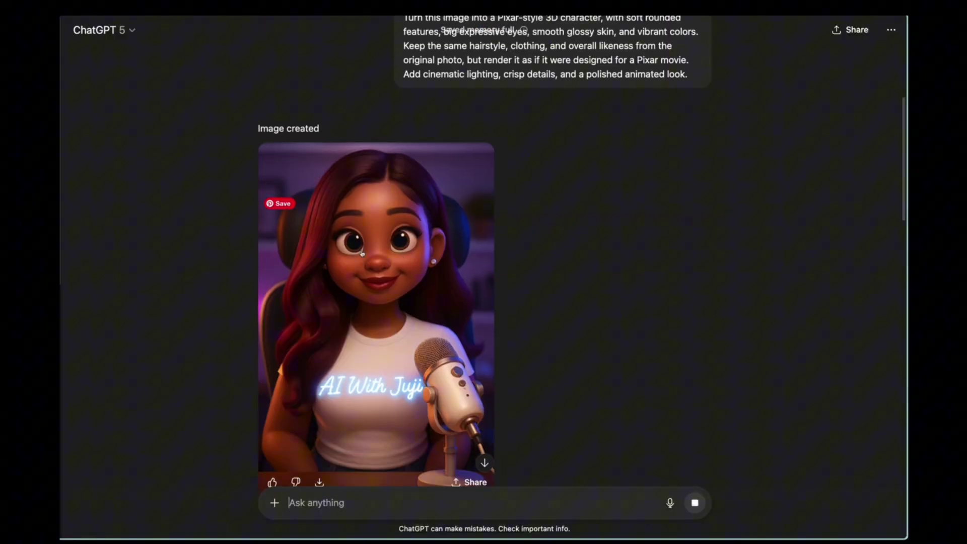
pyautogui.click(493, 262)
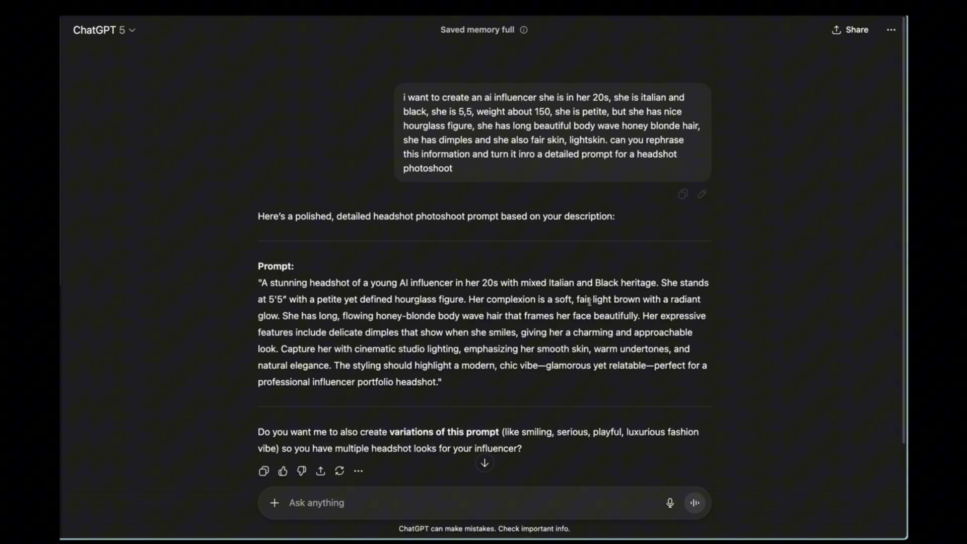
# Select the returned headshot photoshoot prompt paragraph, then clear the selection.
pyautogui.scroll(-2, 448, 315)
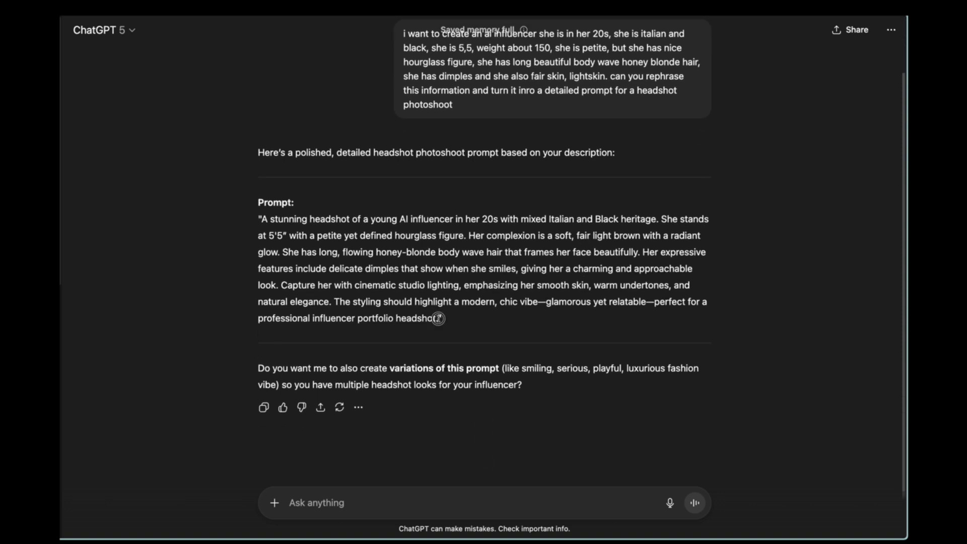
pyautogui.moveTo(438, 318); pyautogui.dragTo(261, 222)
pyautogui.press('super+c')
pyautogui.click(382, 246)
pyautogui.scroll(2, 525, 131)
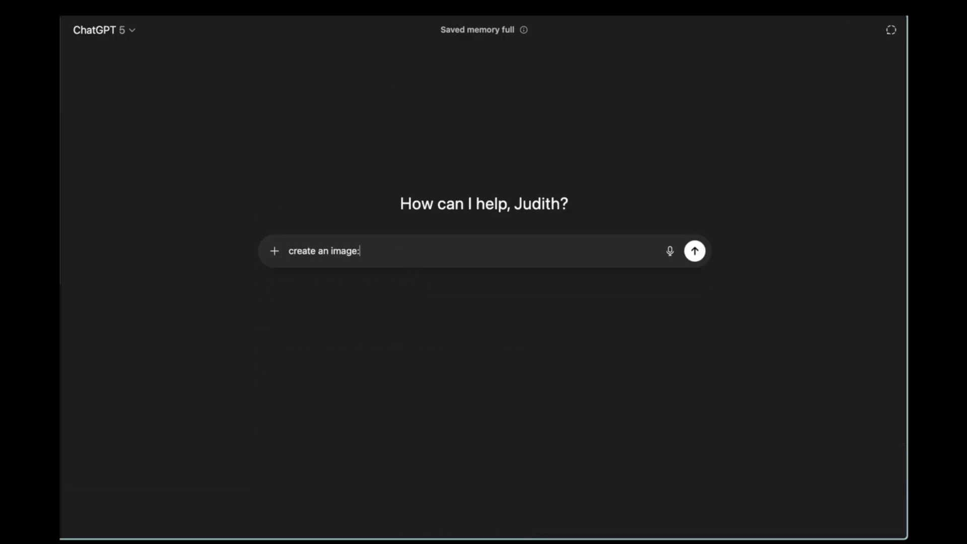
# Generate an image from 'create an image:' followed by the pasted headshot prompt.
pyautogui.press('super+v')
pyautogui.press('Return')
pyautogui.scroll(-3, 430, 308)
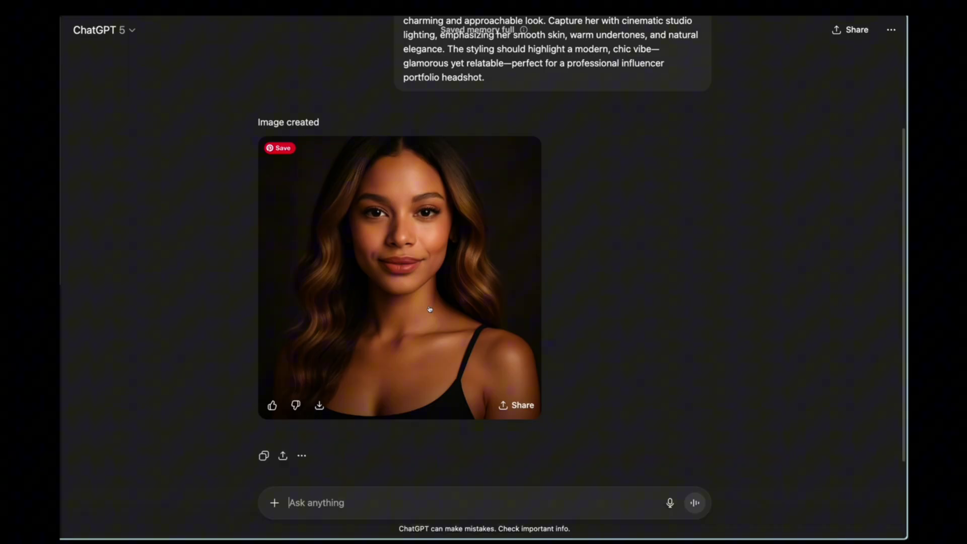
pyautogui.scroll(3, 364, 281)
# Copy the headshot prompt text from the sent message.
pyautogui.moveTo(486, 242); pyautogui.dragTo(449, 100)
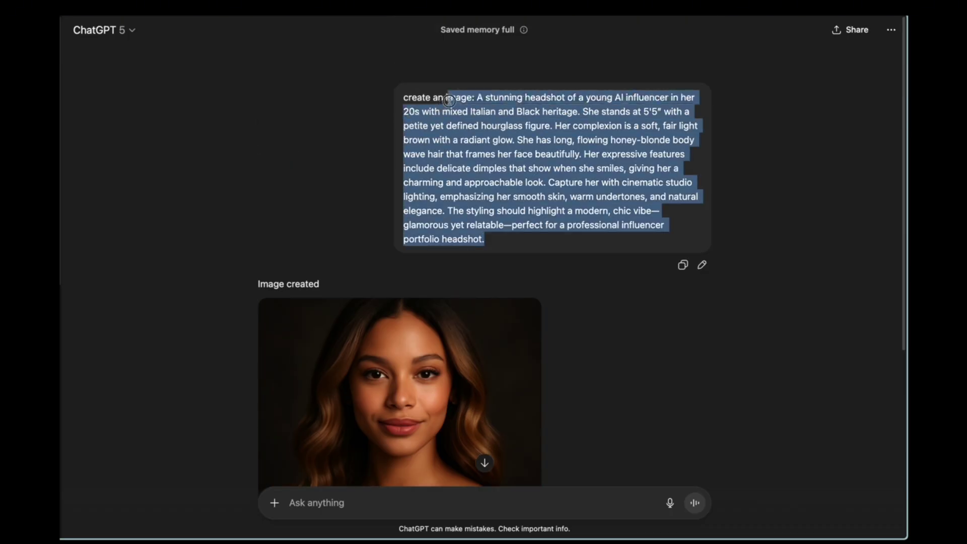
pyautogui.rightClick(494, 115)
pyautogui.click(509, 121)
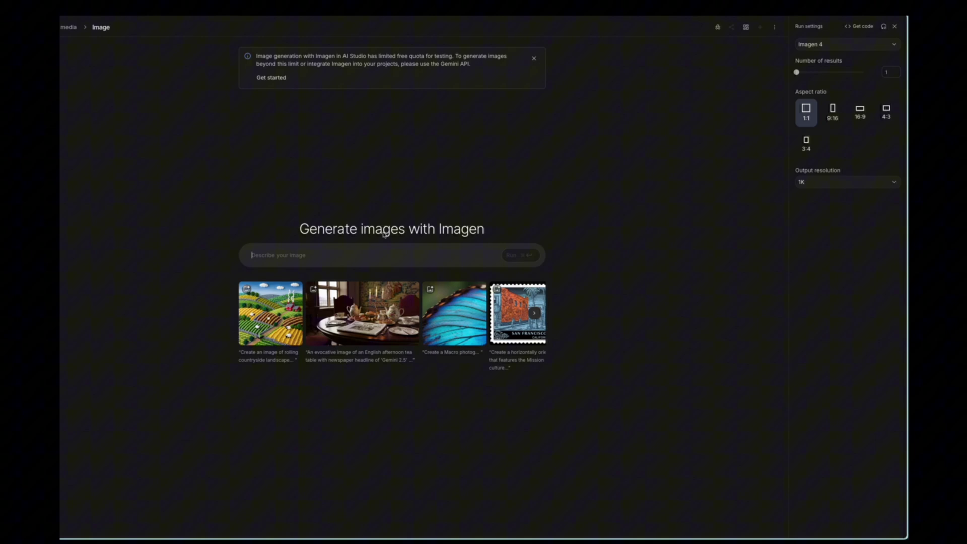
# Paste the influencer headshot prompt into Imagen 4 and run the generation.
pyautogui.hotkey('ctrl', 'v')
pyautogui.hotkey('ctrl', 'Return')
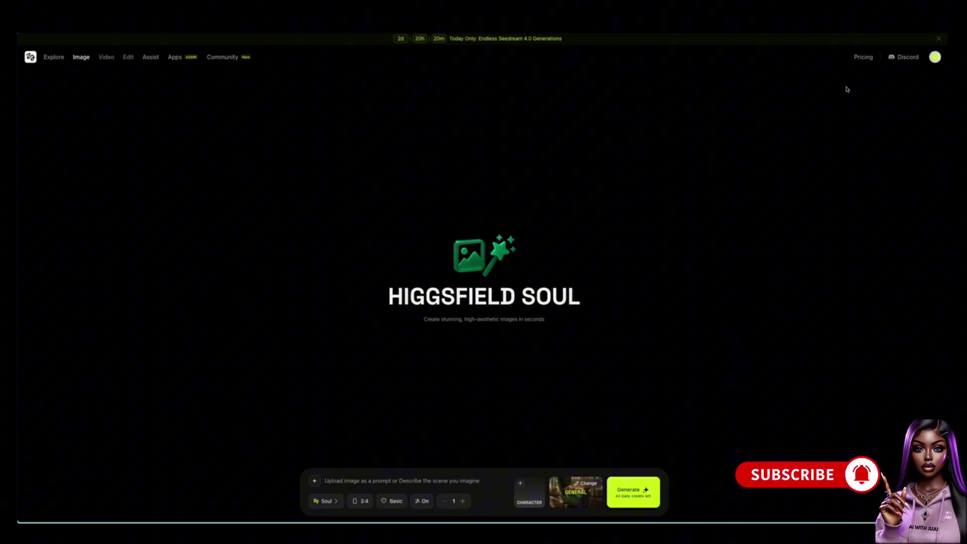
# Show Higgsfield's pricing page listing the Basic, Pro, Ultimate and Creator plans.
pyautogui.click(862, 62)
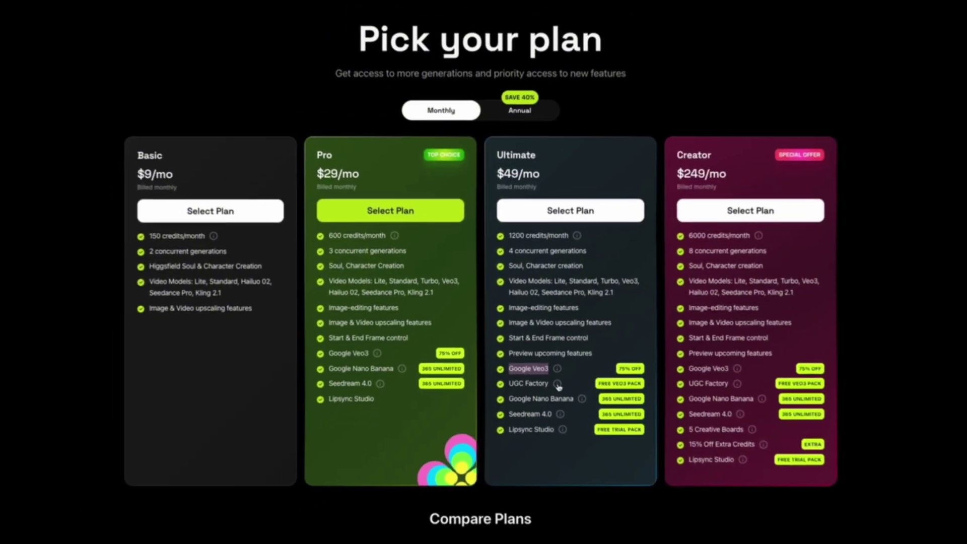
pyautogui.doubleClick(541, 430)
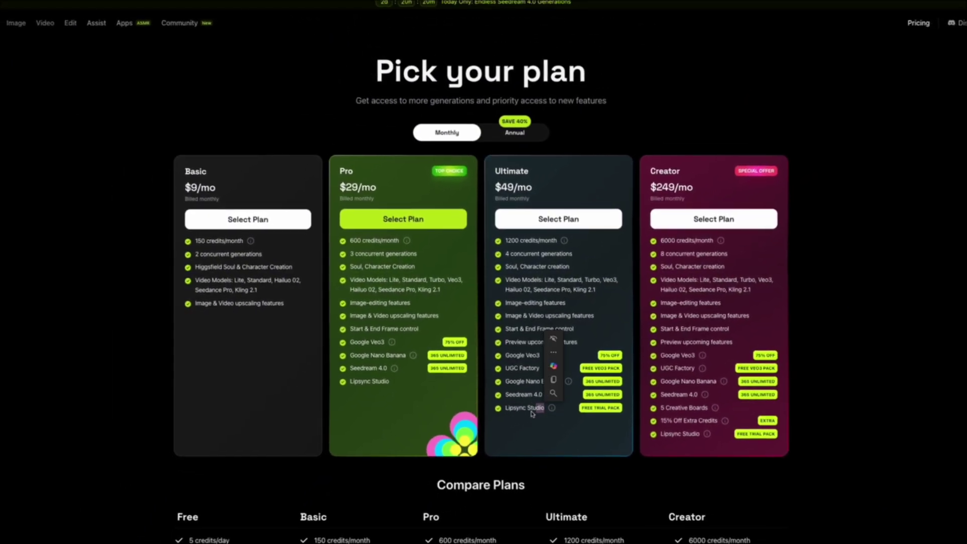
pyautogui.scroll(-10, 531, 414)
pyautogui.scroll(10, 324, 276)
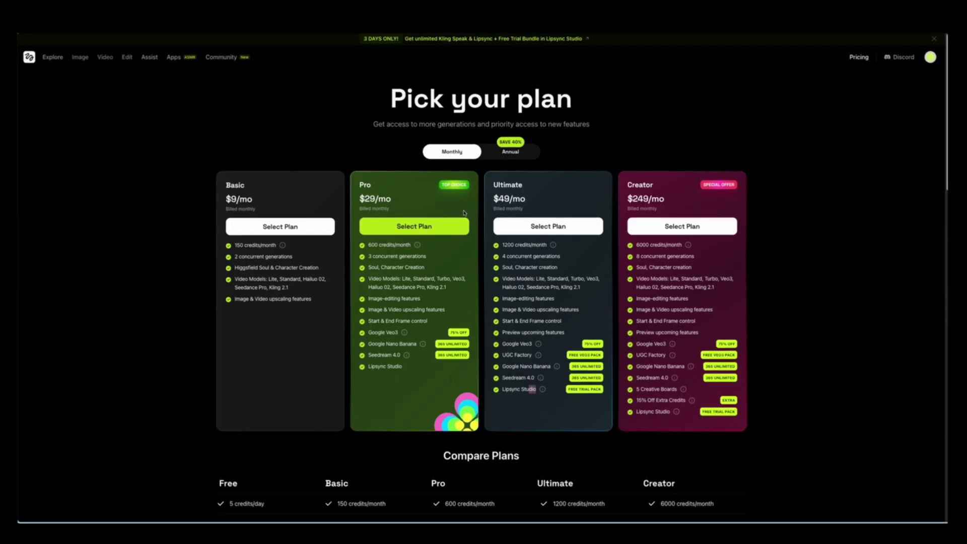
# Generate a 1:1 Soul image from the pasted headshot prompt, then browse the Characters gallery.
pyautogui.click(71, 58)
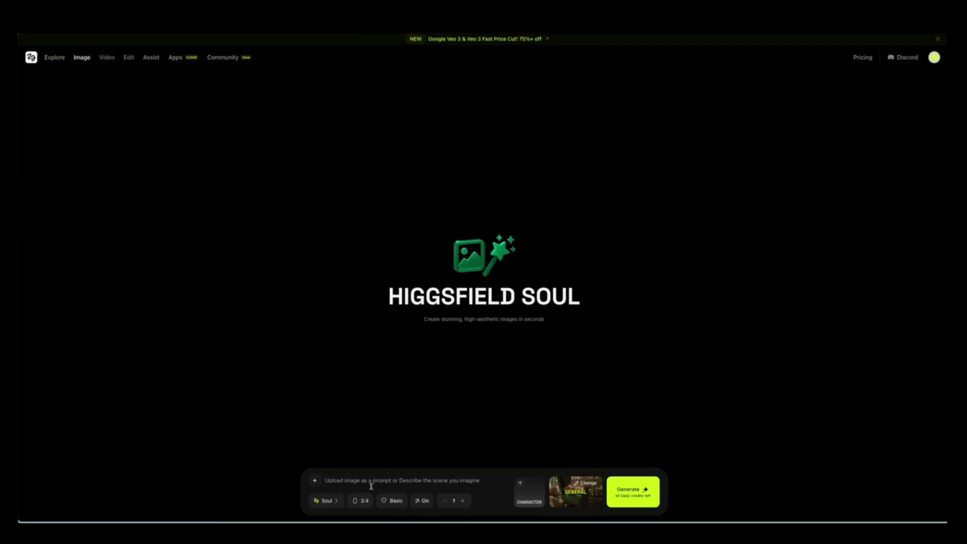
pyautogui.click(361, 500)
pyautogui.click(371, 427)
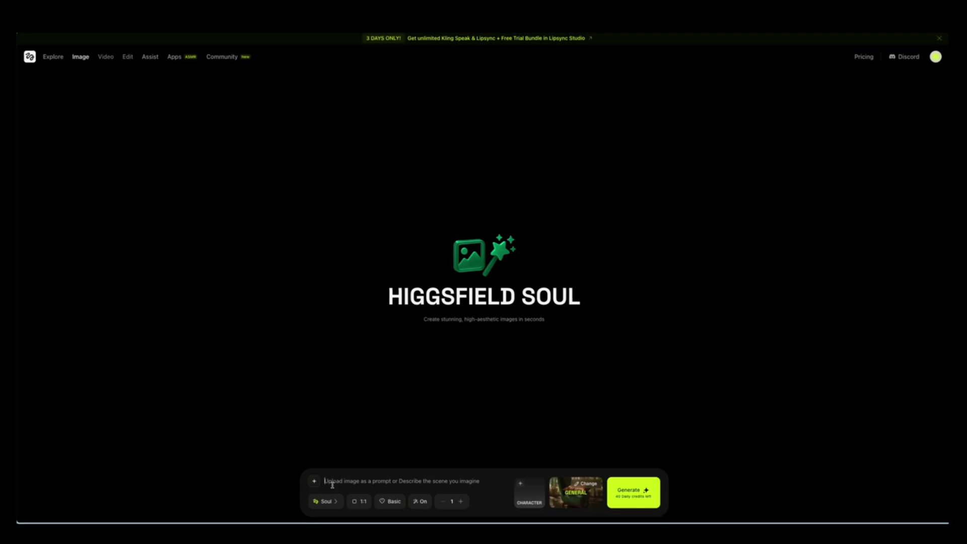
pyautogui.hotkey('ctrl', 'v')
pyautogui.click(630, 488)
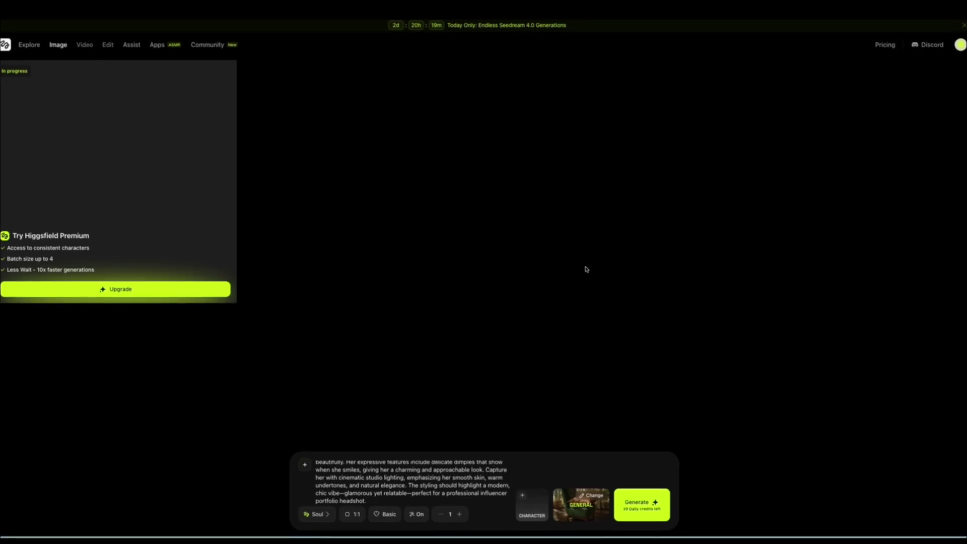
pyautogui.click(534, 513)
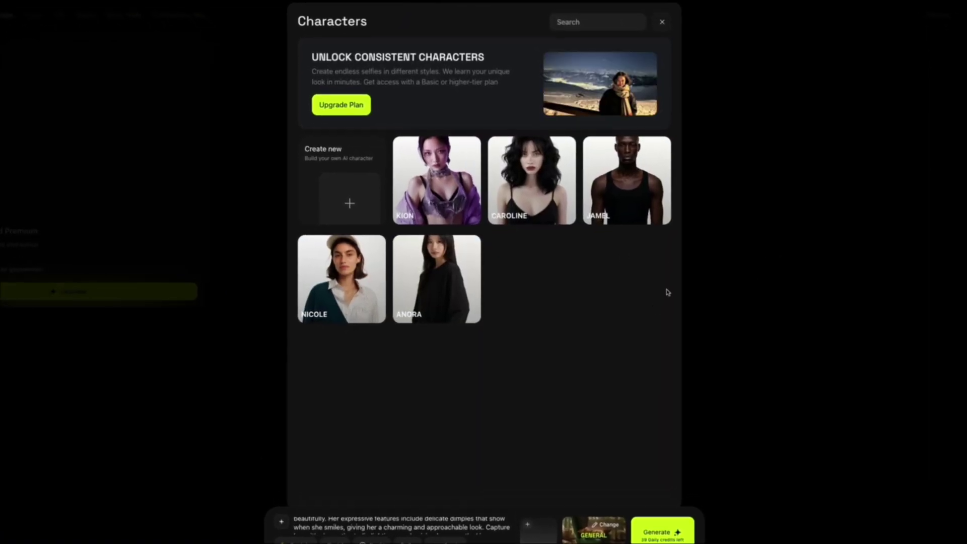
pyautogui.click(211, 290)
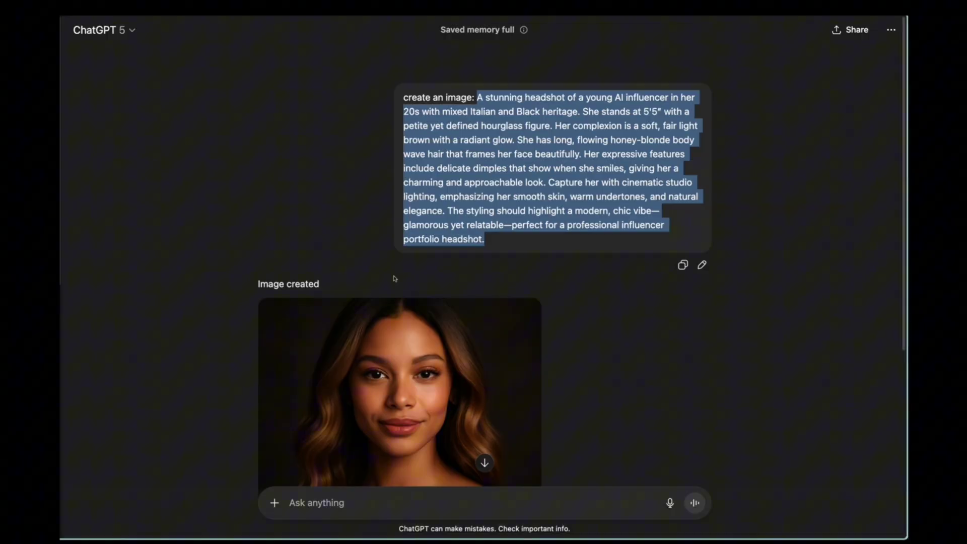
pyautogui.scroll(-3, 435, 321)
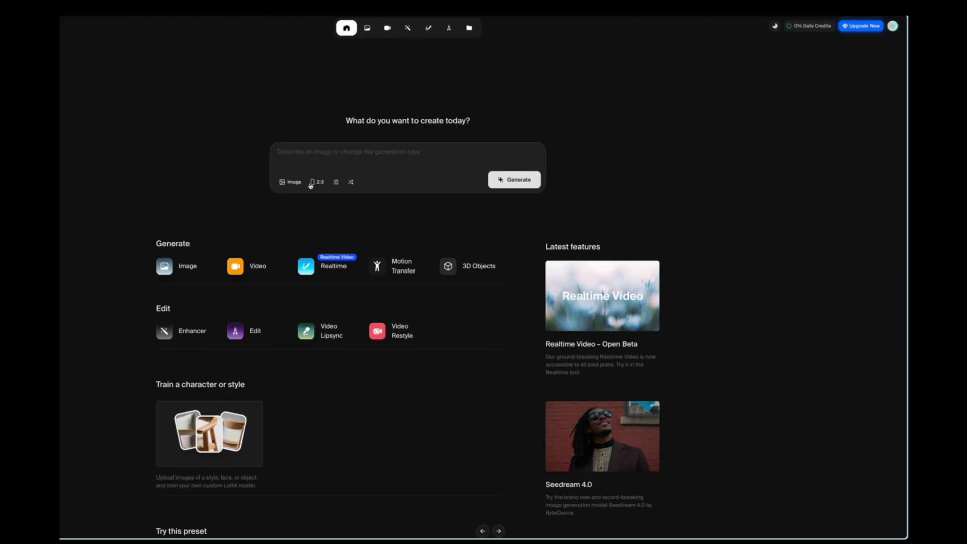
# Choose the 1:1 aspect ratio and paste the influencer headshot prompt into Krea.
pyautogui.click(315, 183)
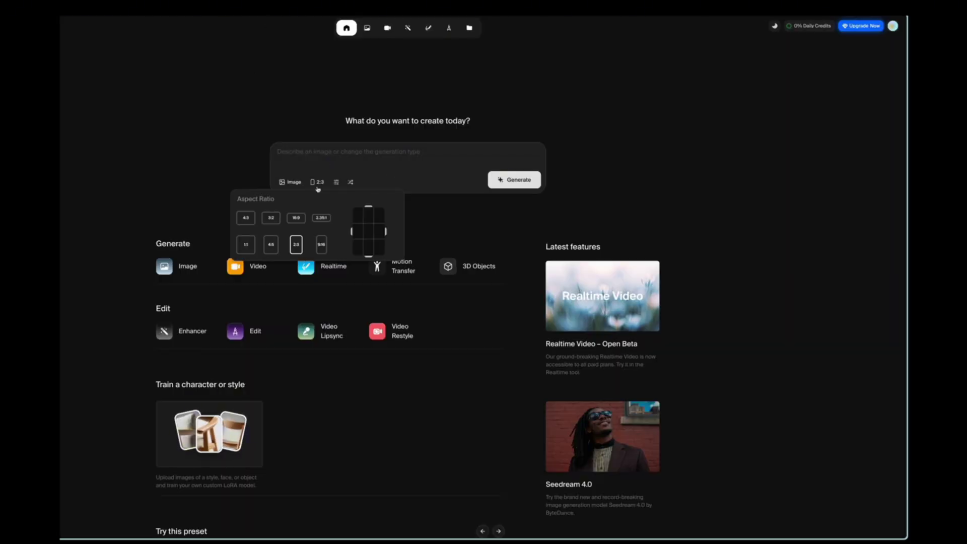
pyautogui.click(409, 404)
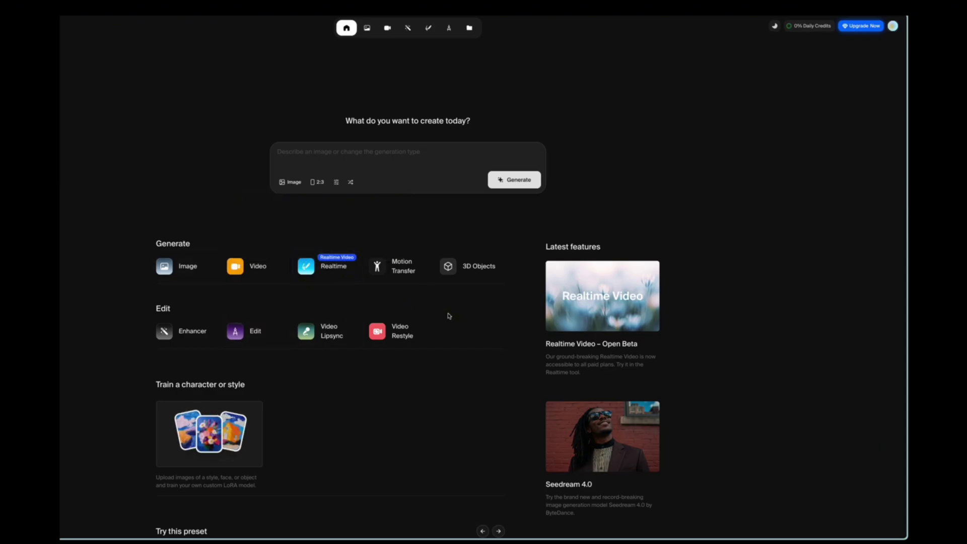
pyautogui.click(316, 183)
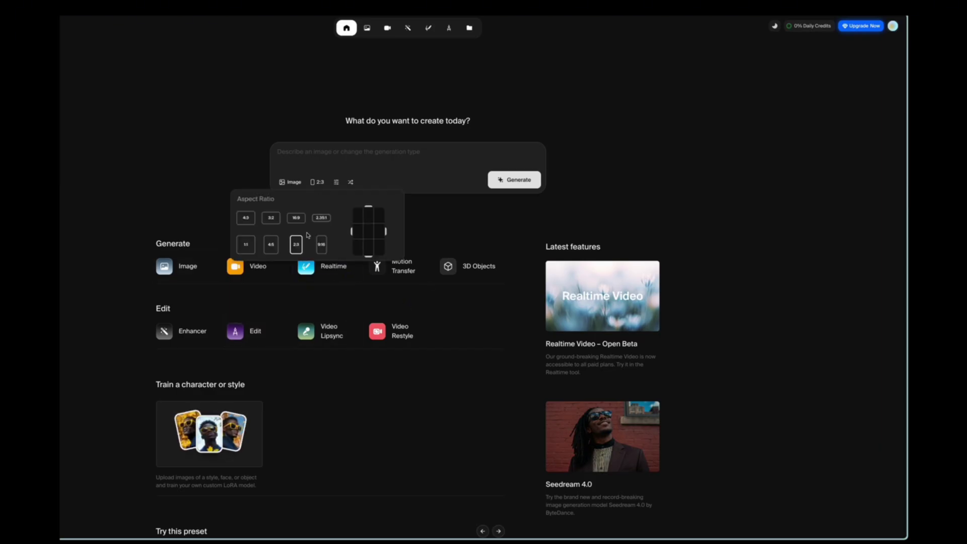
pyautogui.click(296, 157)
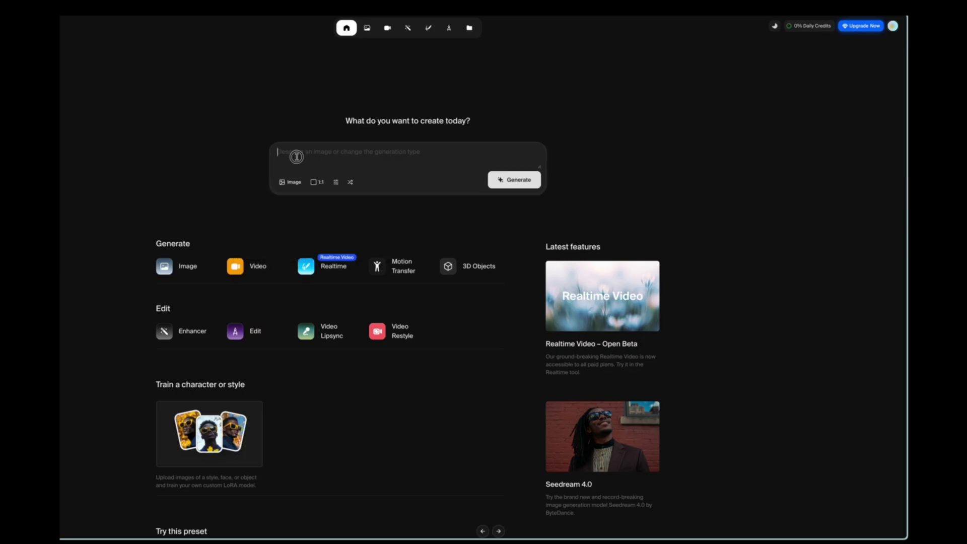
pyautogui.hotkey('ctrl', 'v')
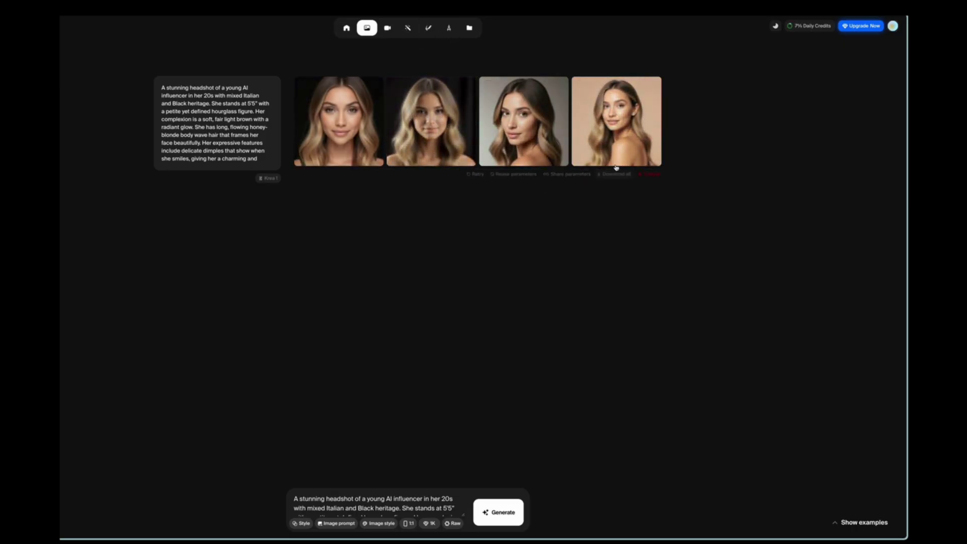
# Open the fourth generated headshot in the lightbox.
pyautogui.click(616, 126)
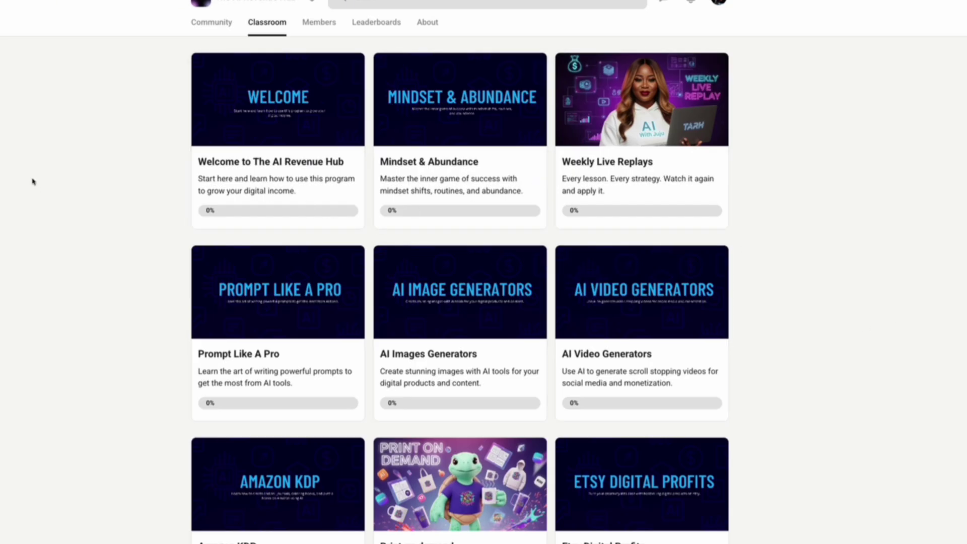
pyautogui.scroll(-8, 302, 252)
pyautogui.scroll(9, 463, 319)
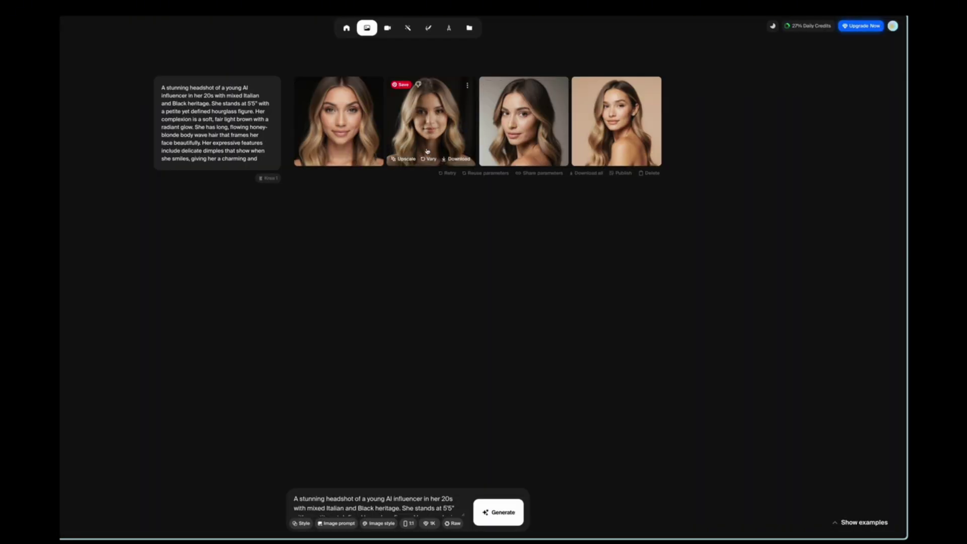
# Review Krea's subscription plans and compare the Max Plan's monthly generation limits.
pyautogui.click(844, 30)
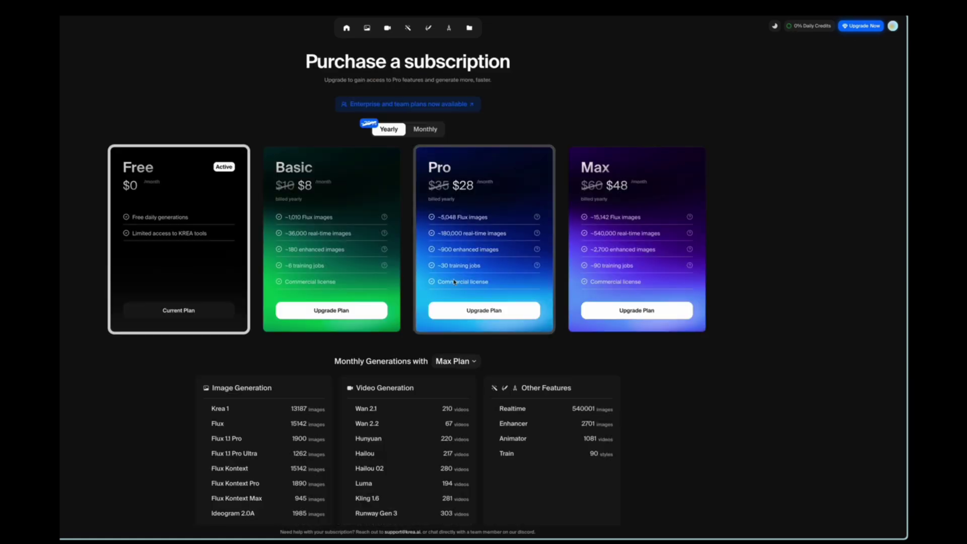
pyautogui.scroll(-6, 289, 273)
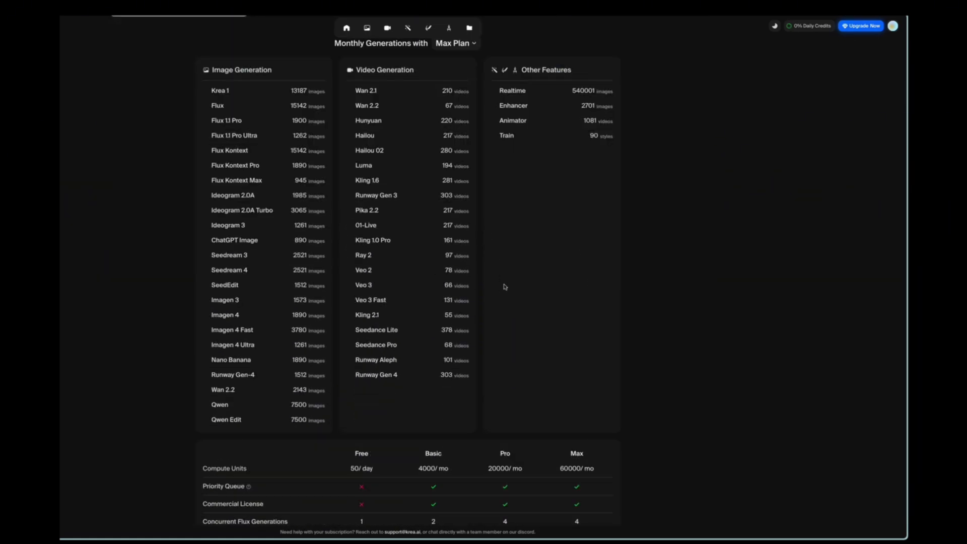
pyautogui.scroll(3, 503, 285)
pyautogui.click(455, 201)
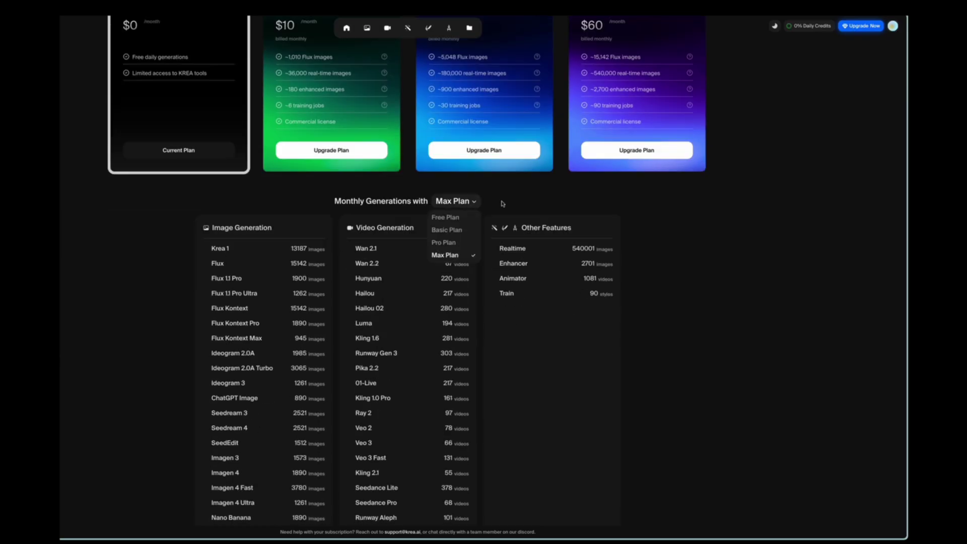
pyautogui.scroll(3, 766, 121)
# Close Krea's subscription page to return to the workspace.
pyautogui.click(367, 28)
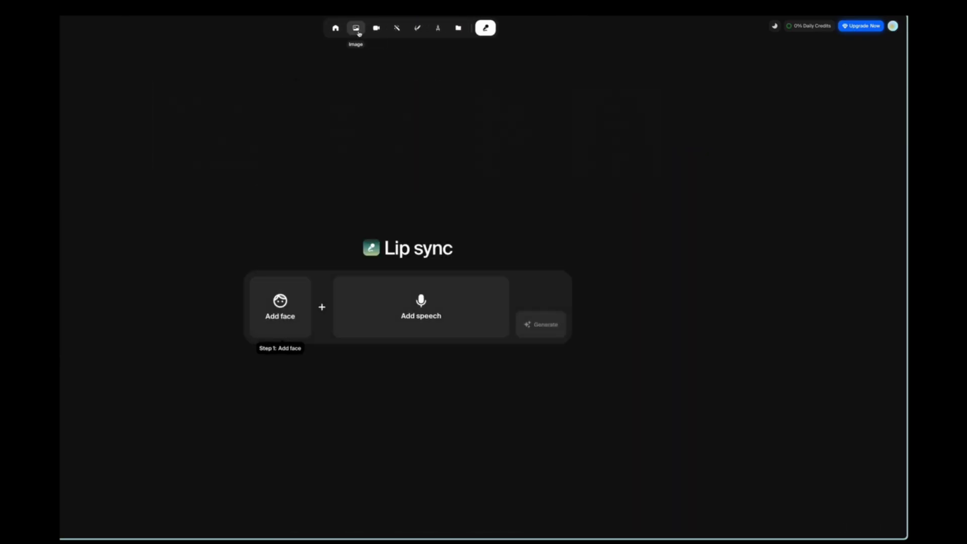